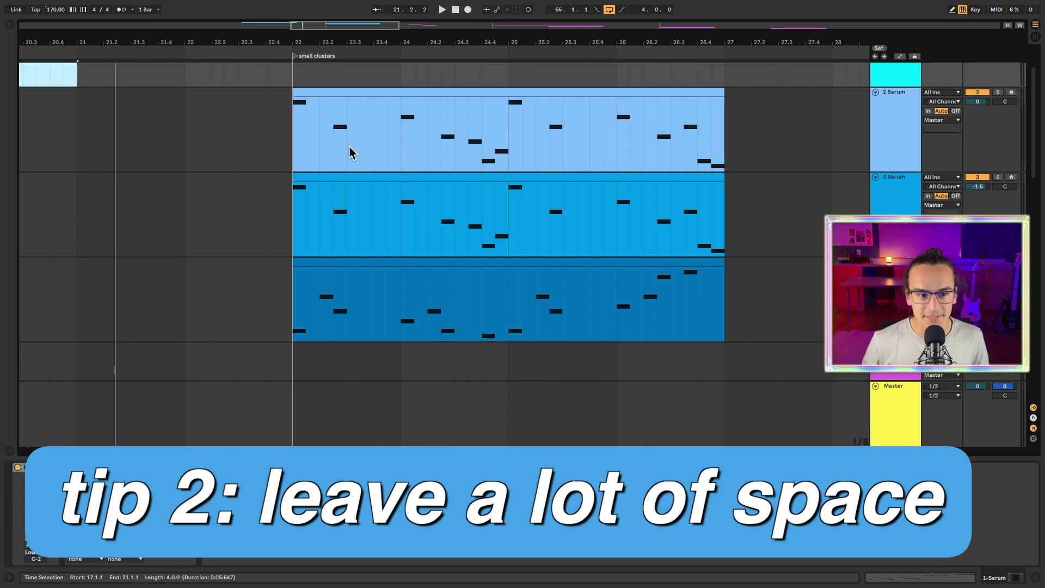
Step: Select the empty gaps between note clusters across the three small clusters clips, including the full span from bar 23 to 27
drag(348, 147, 401, 322)
drag(569, 138, 618, 318)
drag(294, 151, 726, 298)
drag(352, 125, 403, 283)
drag(568, 136, 614, 303)
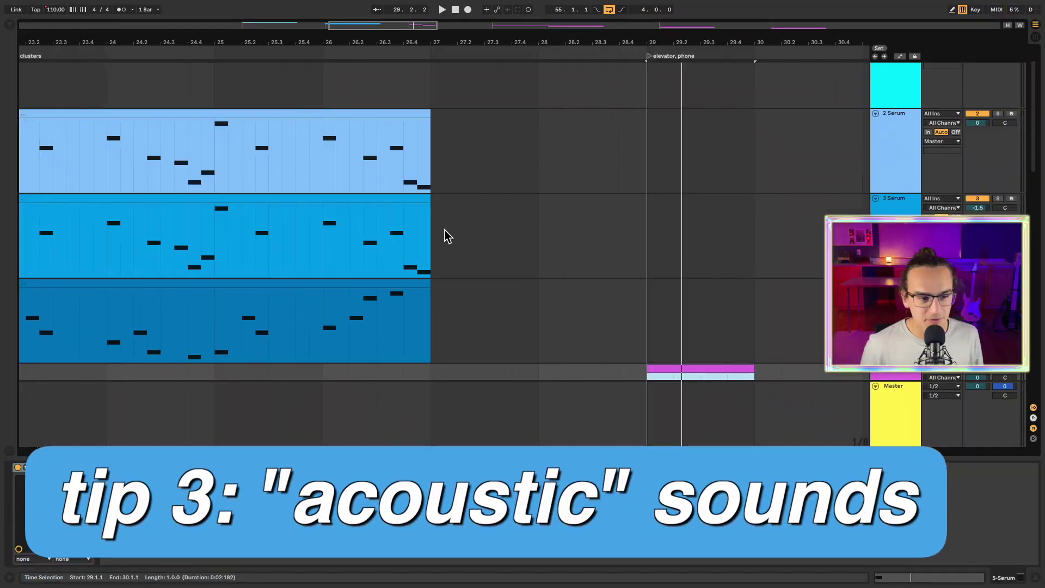
Step: Play back the small clusters clips and the elevator, phone clip on track 6 Serum
scroll(441, 218, left, 3)
click(433, 199)
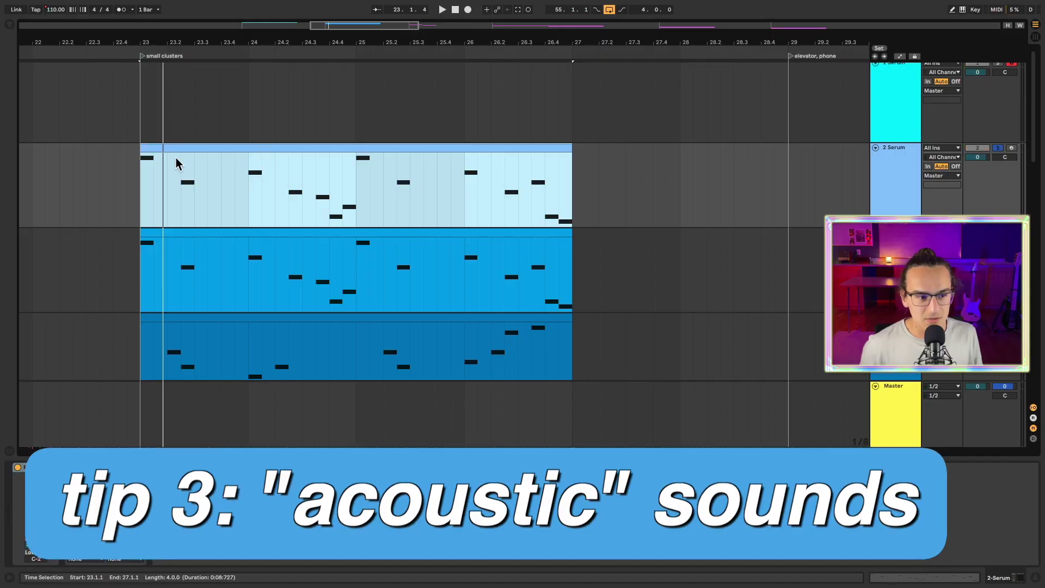
key(space)
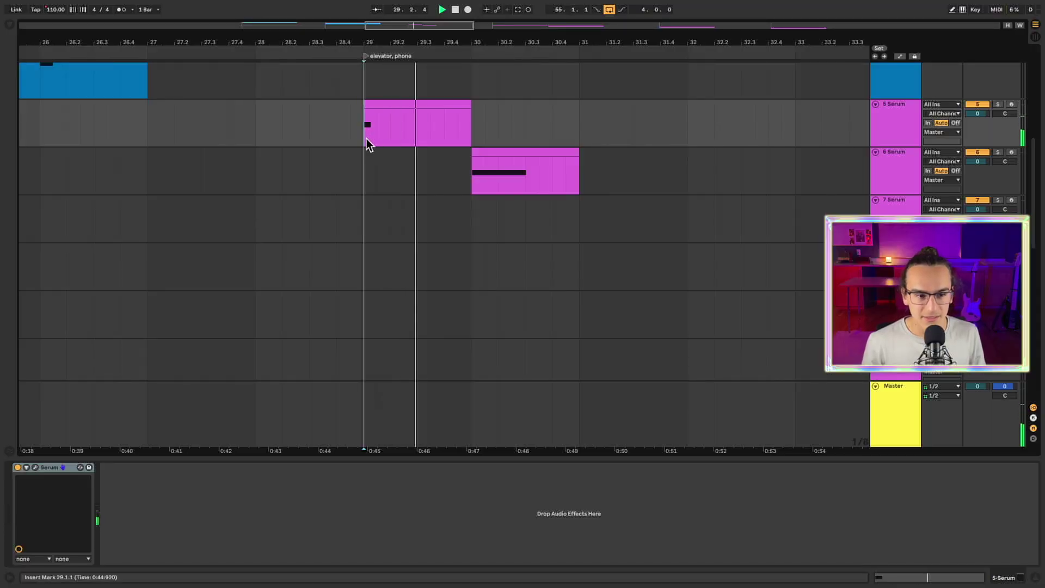
click(536, 166)
key(space)
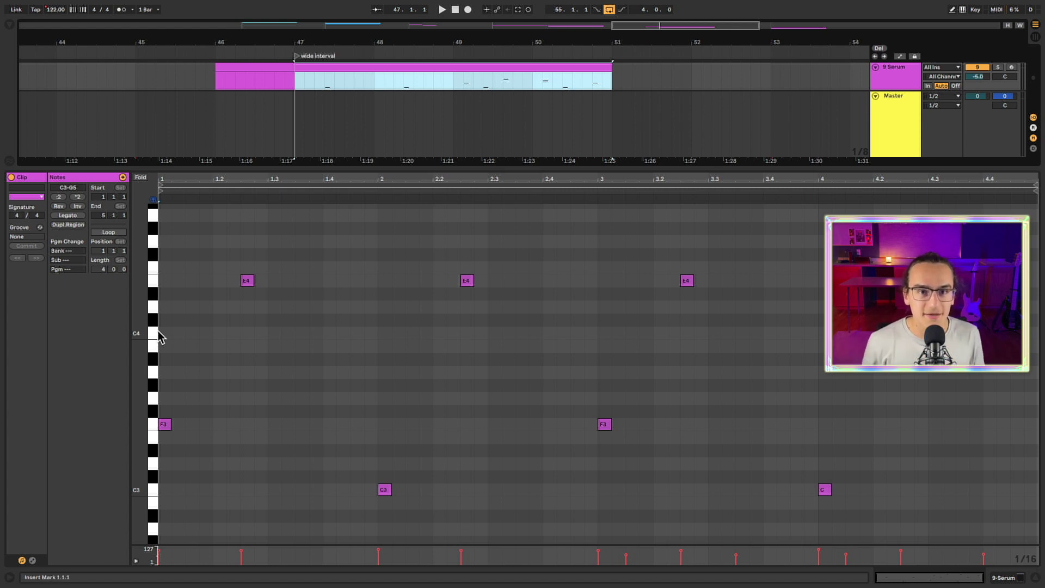
Step: Undo the last change beside the wide interval clip on track 9 Serum and play the clip
key(ctrl+z)
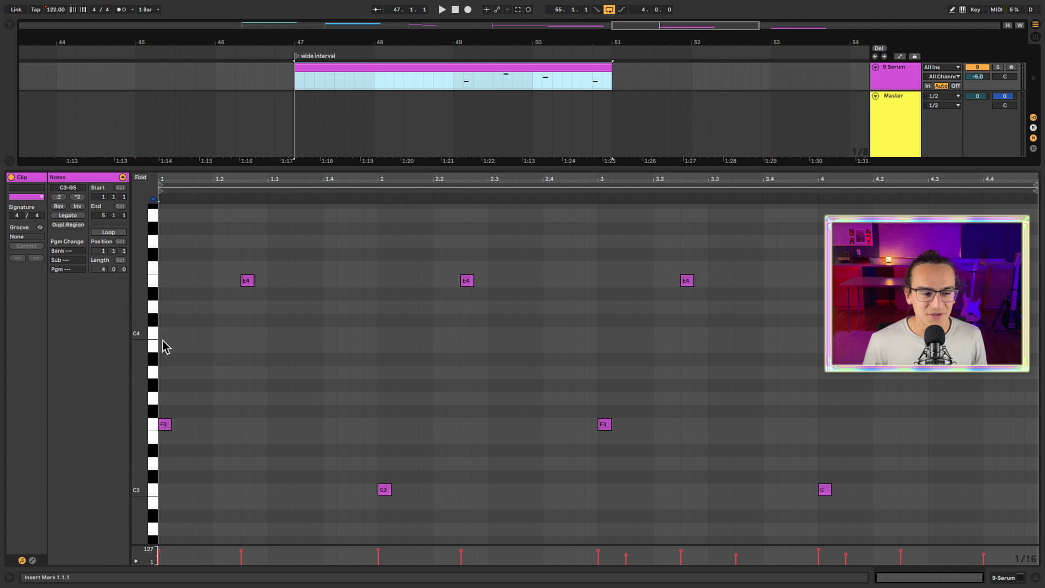
key(space)
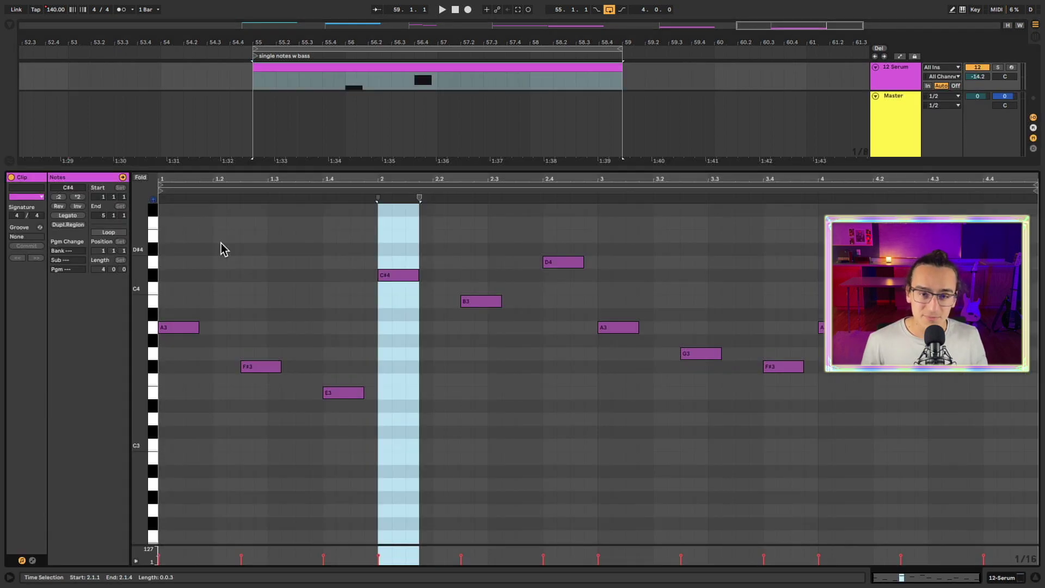
Step: Sound the E3 key for the single notes w bass clip and turn off arrangement looping
click(152, 393)
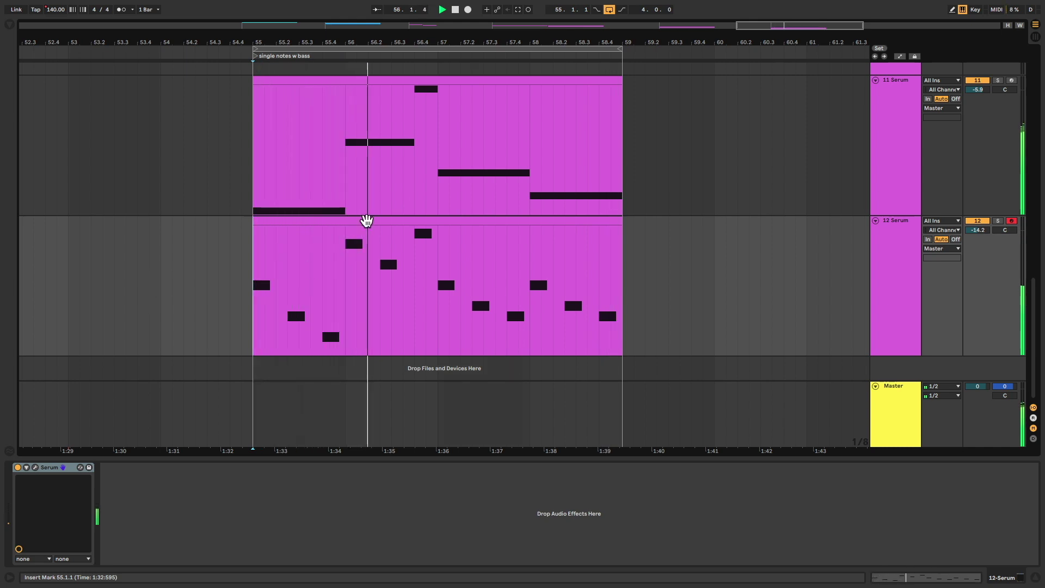
click(609, 10)
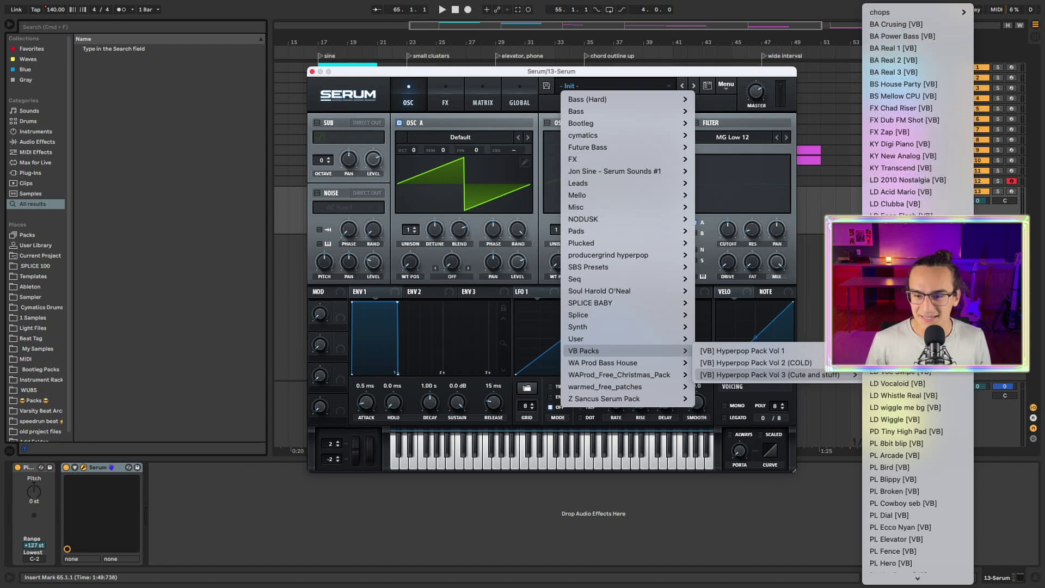
Step: Browse the presets of [VB] Hyperpop Pack Vol 3 (Cute and stuff), and switch to Spotify to look through the cute hyperpop playlist
scroll(932, 413, down, 10)
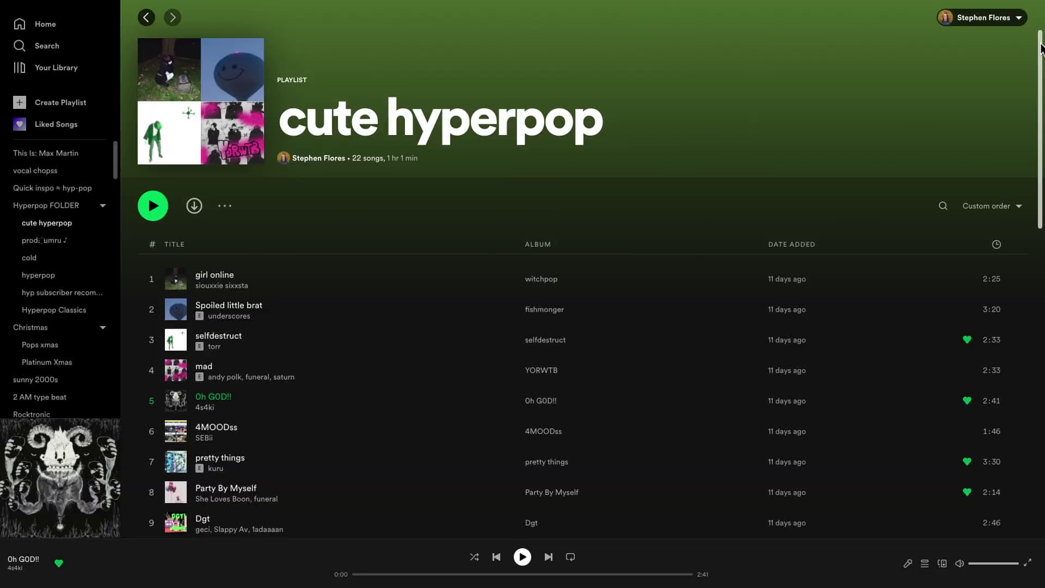
drag(1041, 48, 1043, 202)
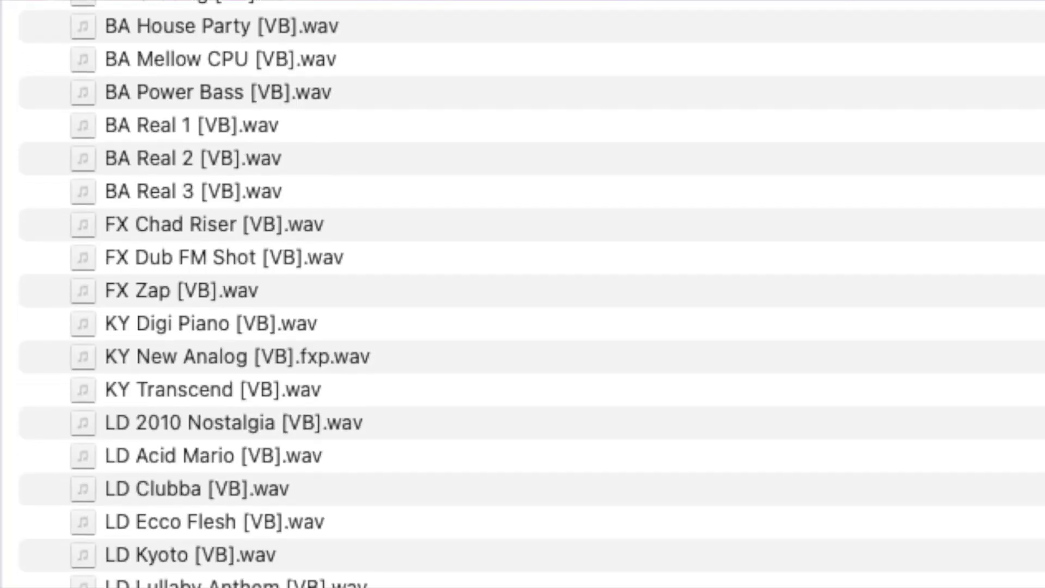
Step: Look through the list of [VB] preset WAV files from the BA sounds down to the LD sounds
scroll(523, 294, down, 10)
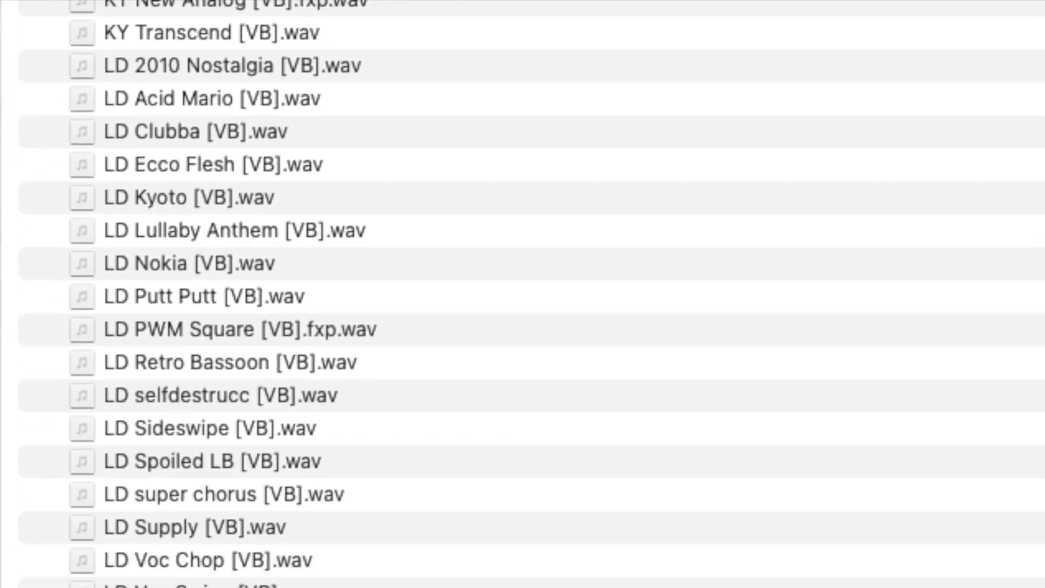
scroll(523, 294, down, 10)
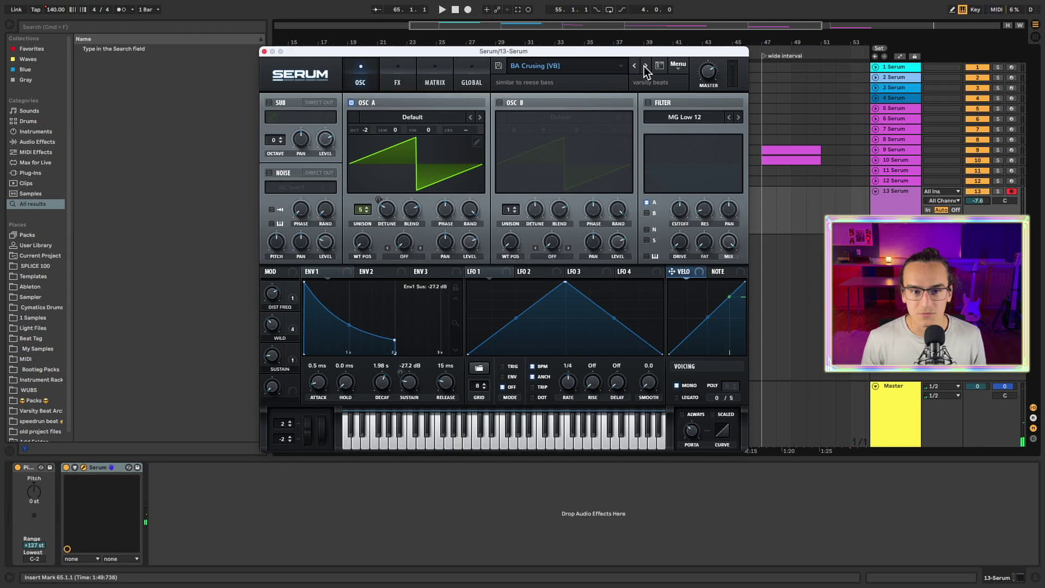
Step: Audition the Serum bass presets following BA Crusing [VB], including BA Power Bass and BA Real 2
click(645, 67)
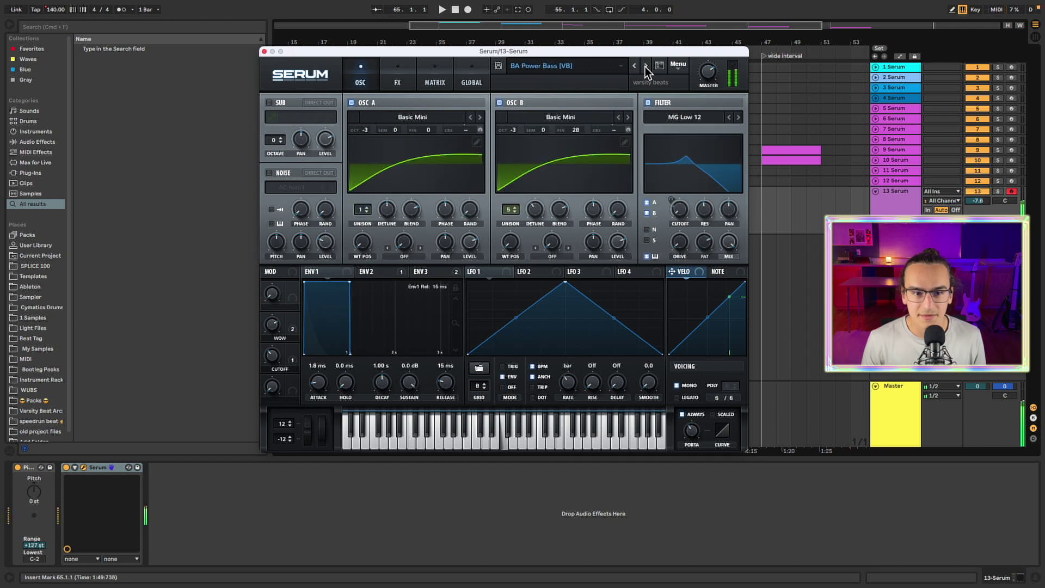
click(645, 67)
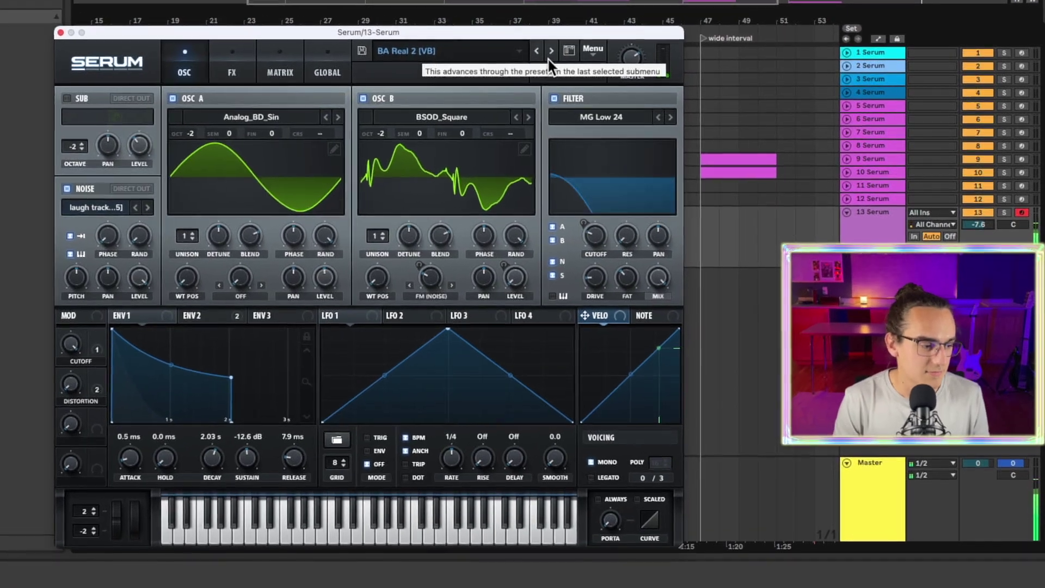
click(546, 58)
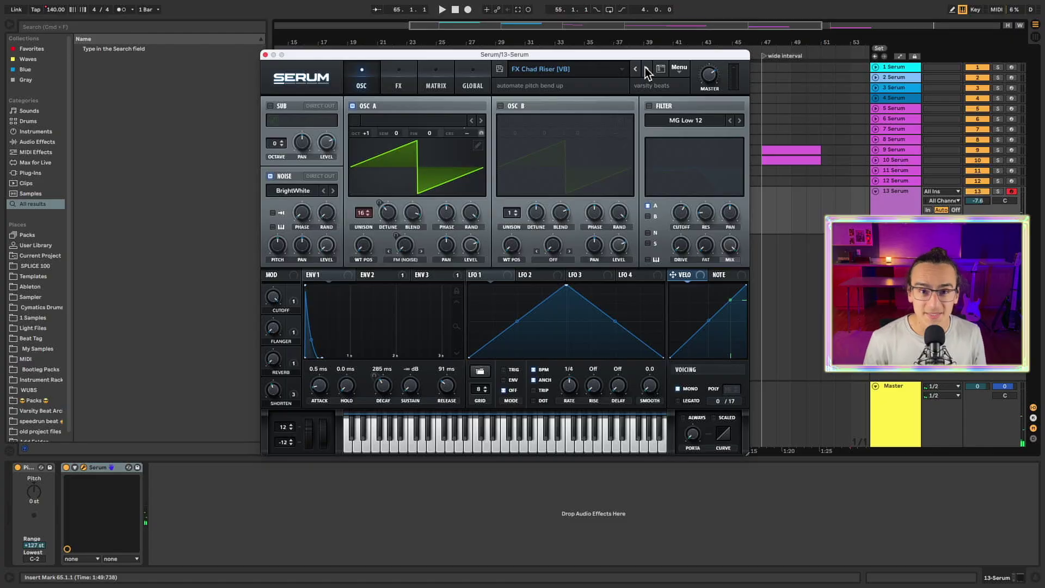
Step: Audition the FX Dub FM Shot, FX Zap and KY presets in Serum, up to KY New Analog [VB]
click(648, 69)
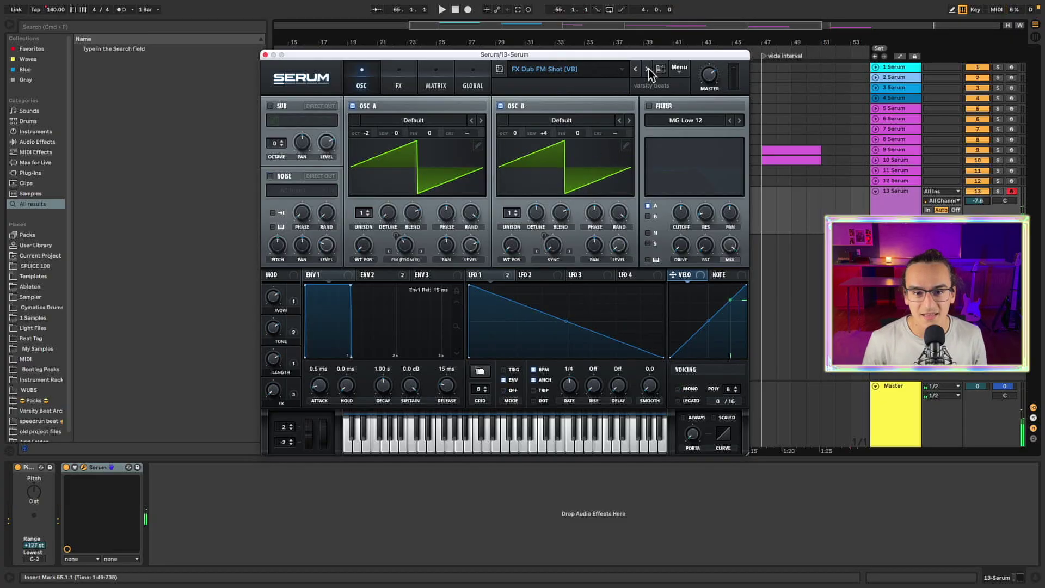
click(647, 69)
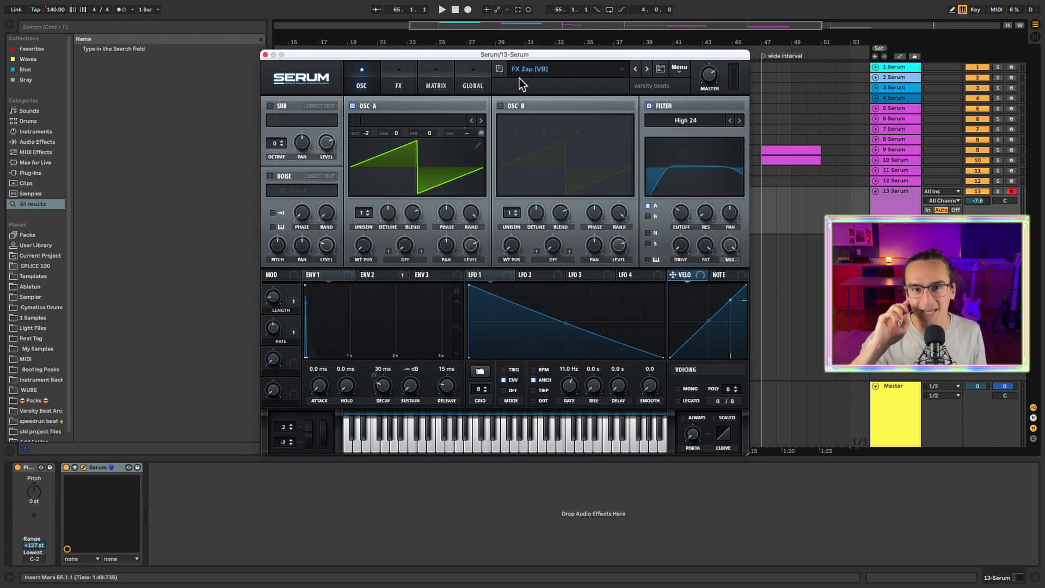
click(648, 69)
click(647, 69)
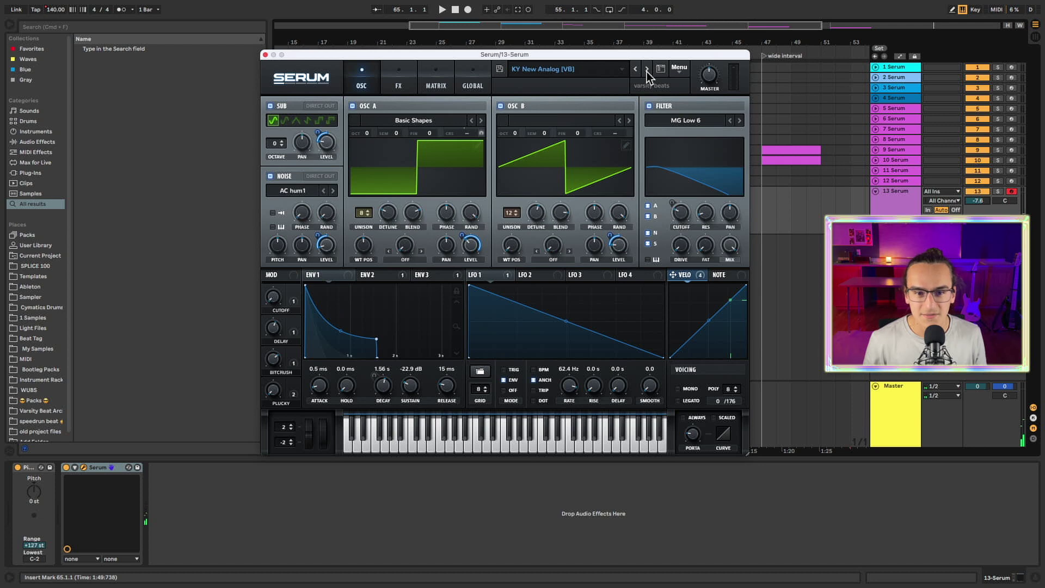
Step: Audition the Serum presets after KY New Analog, including LD Acid Mario, up to LD Lullaby Anthem [VB]
click(647, 69)
click(648, 69)
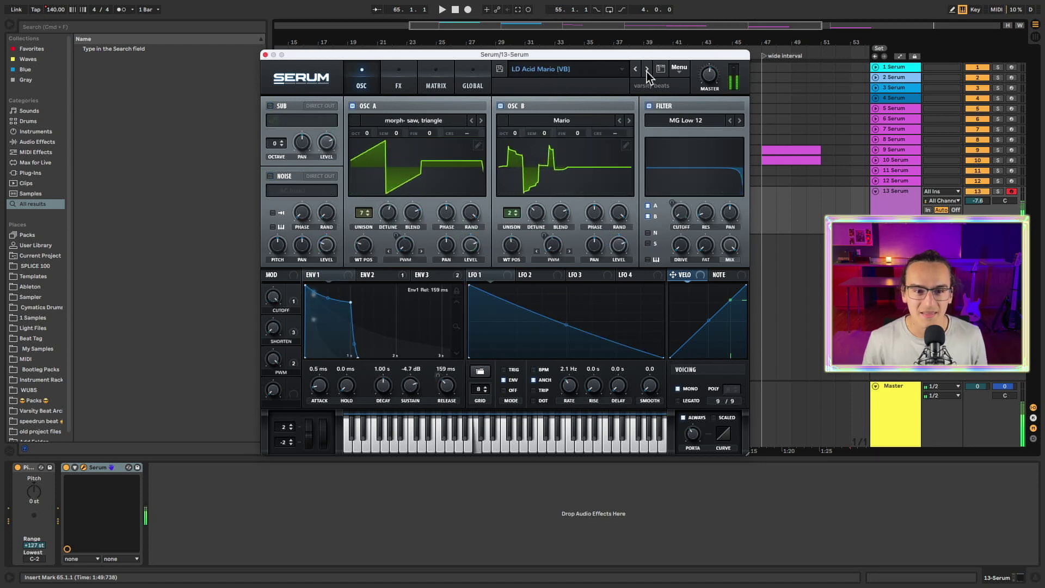
click(647, 69)
click(647, 70)
click(647, 69)
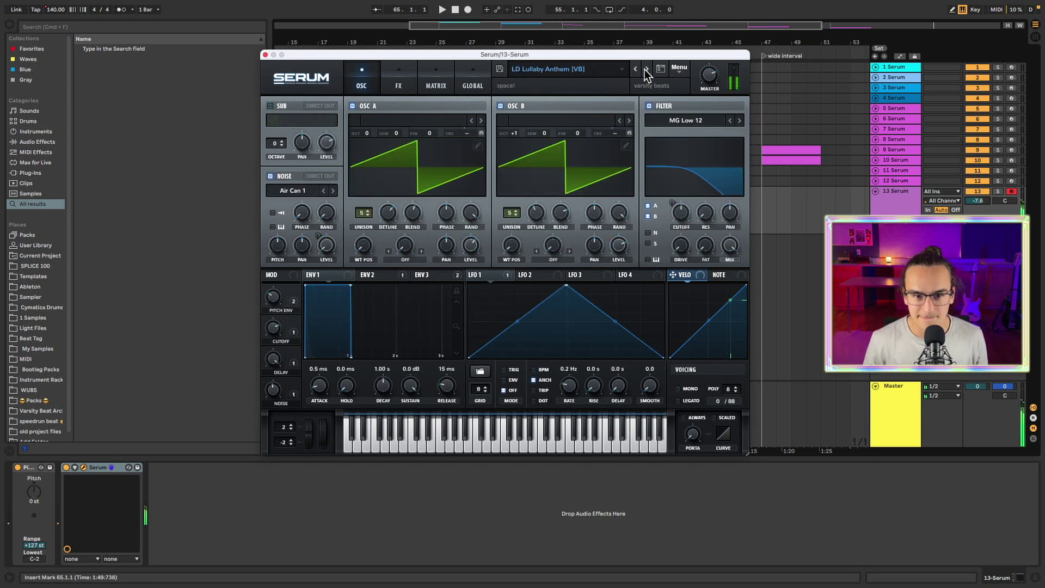
Step: Audition further LD lead presets in Serum, including LD Nokia and LD PWM Square
click(646, 70)
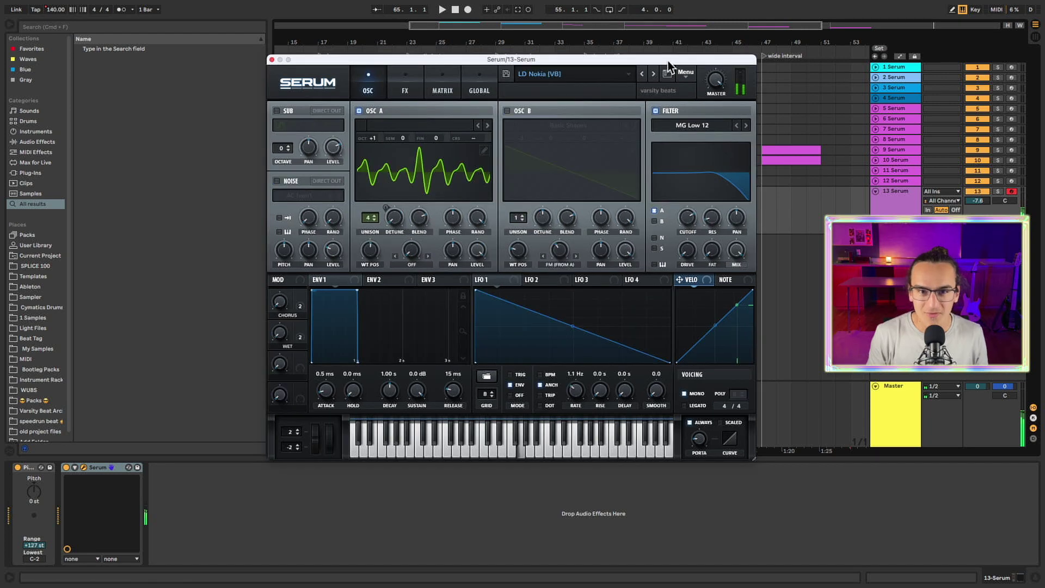
click(652, 73)
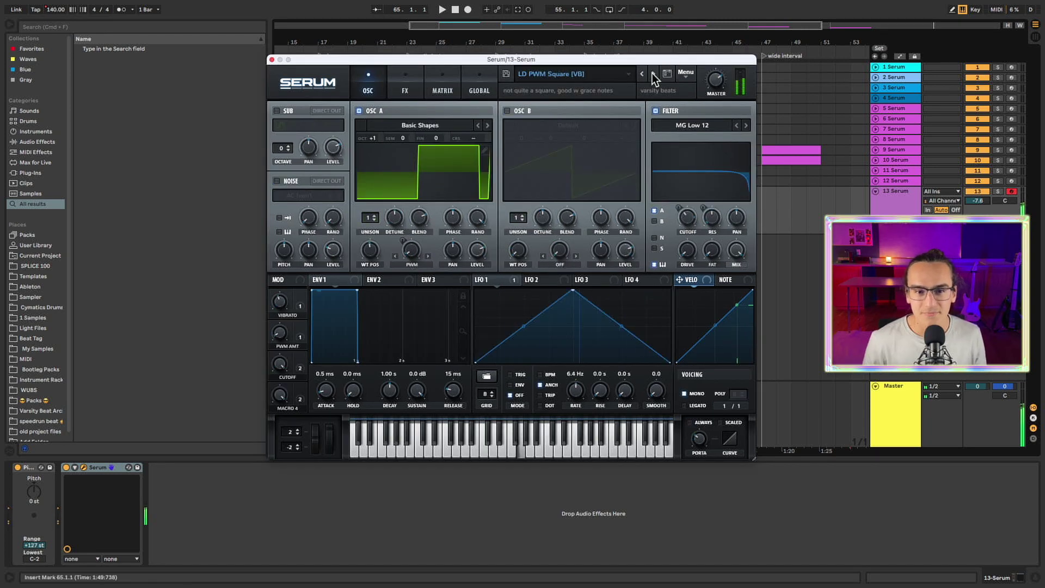
click(652, 73)
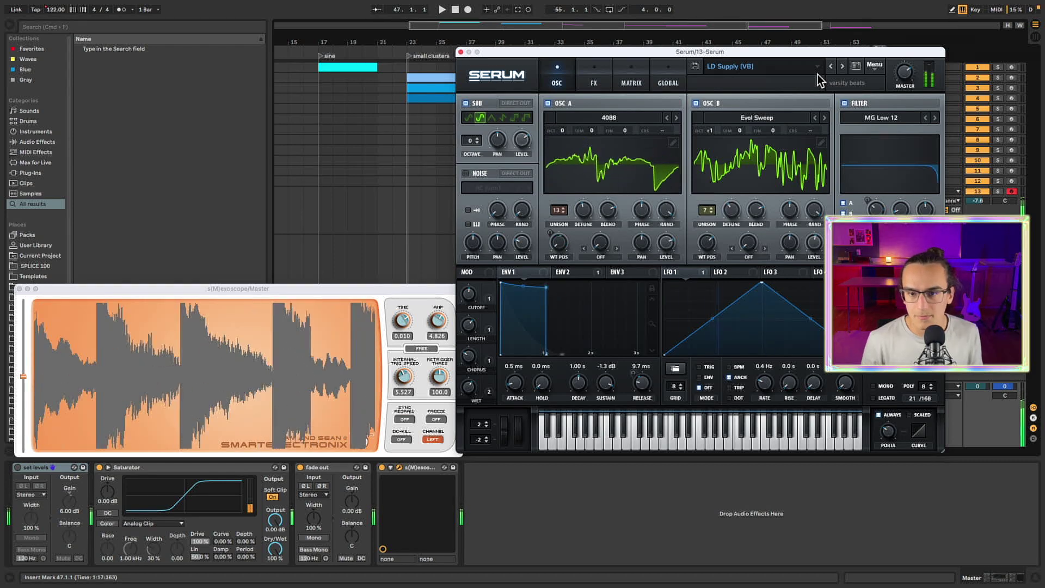
Step: Step past LD Supply and audition the pluck presets PL 8bit blip, PL Blippy and PL Elevator in Serum
click(842, 67)
click(840, 67)
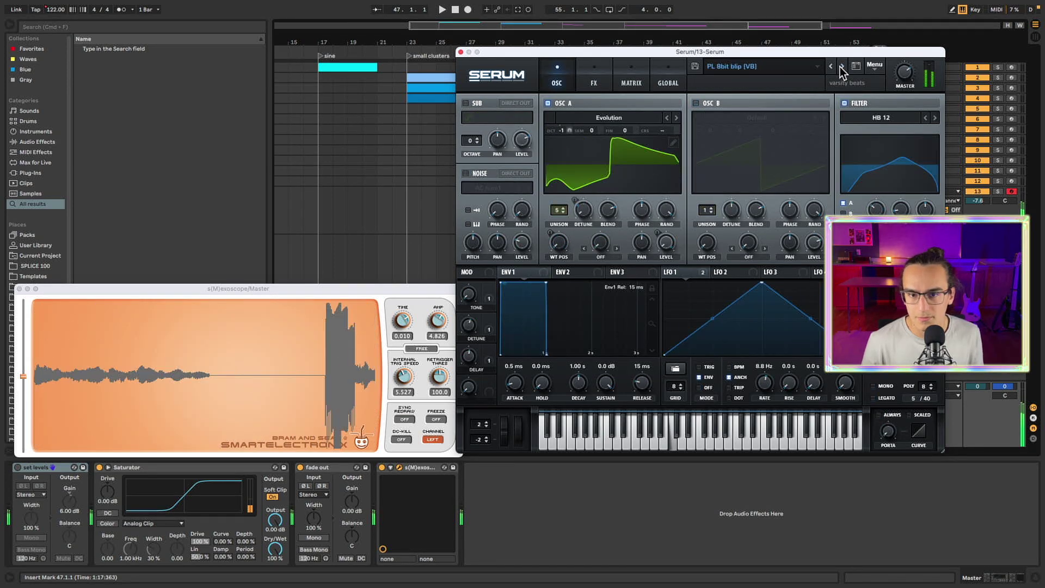
click(840, 67)
click(841, 67)
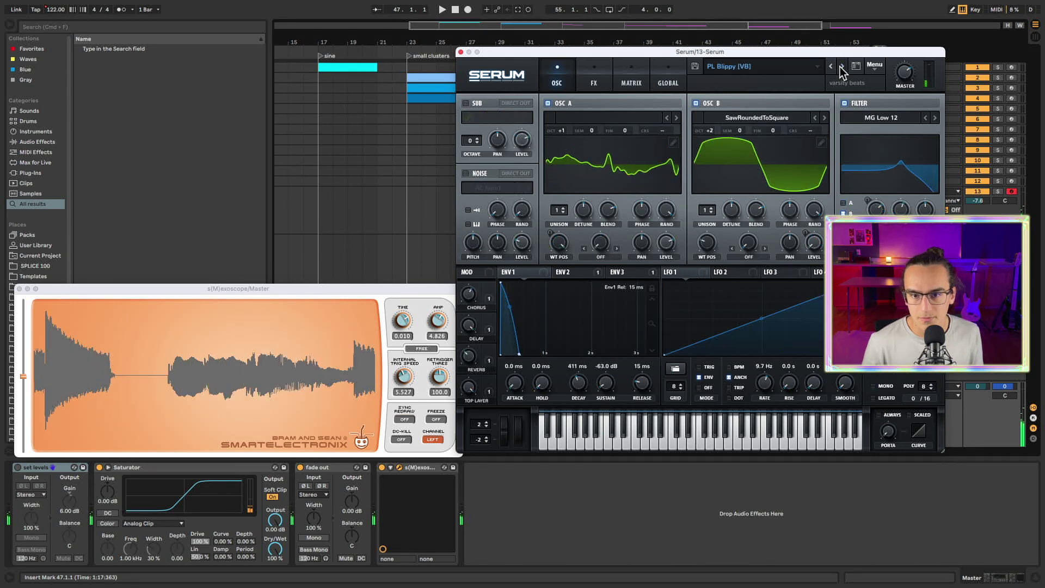
click(840, 67)
click(841, 67)
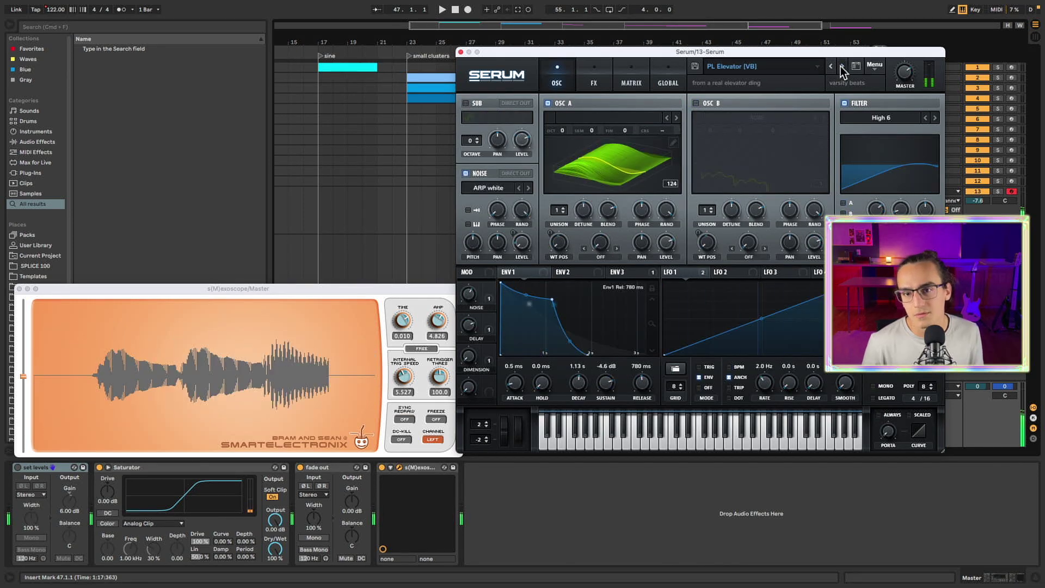
Step: Audition the next pluck presets in Serum, including PL it's an 808, PL pad via pluck and PL Starlight
click(841, 66)
click(842, 67)
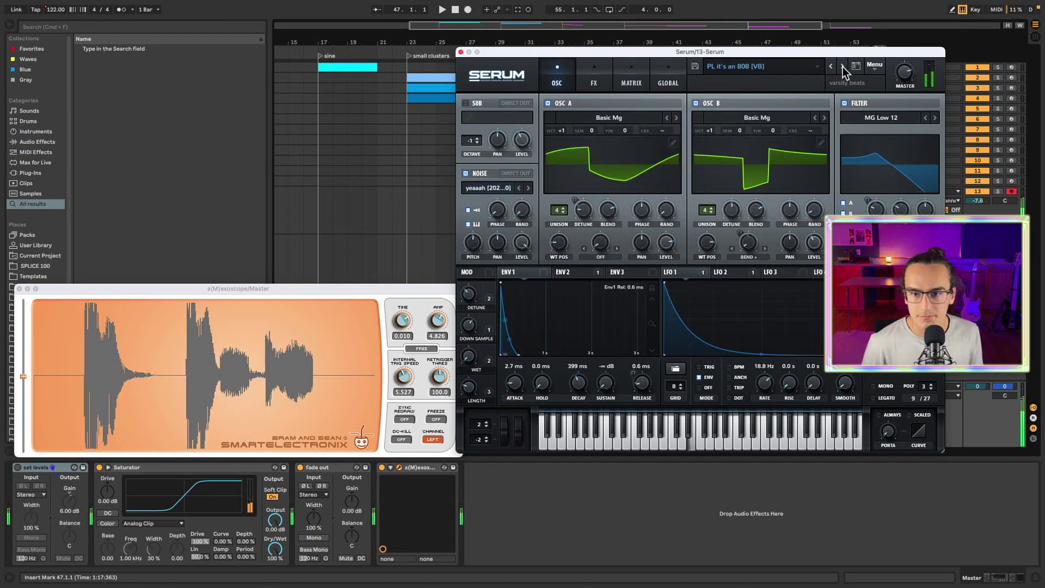
click(842, 67)
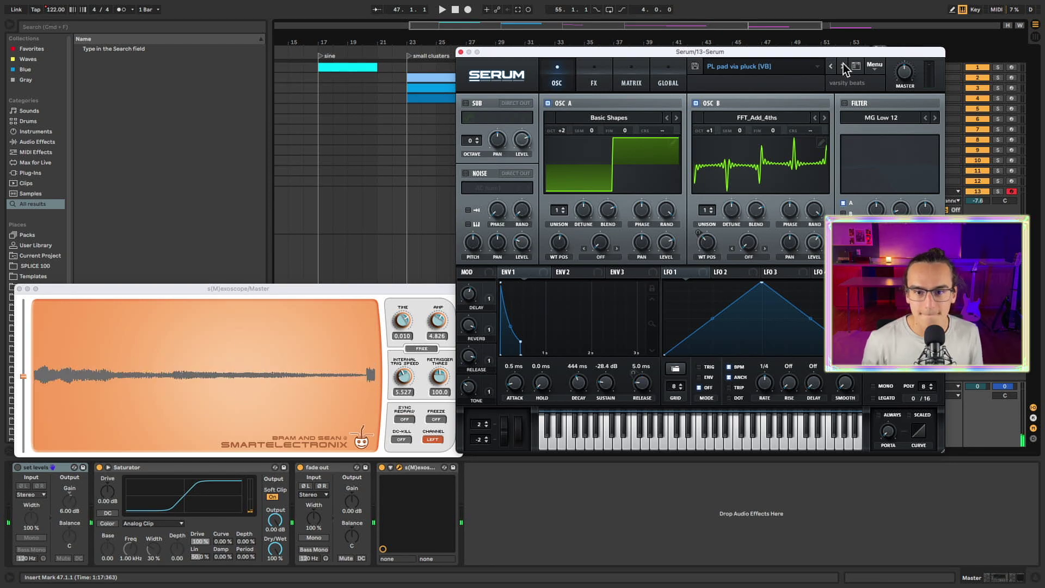
click(843, 67)
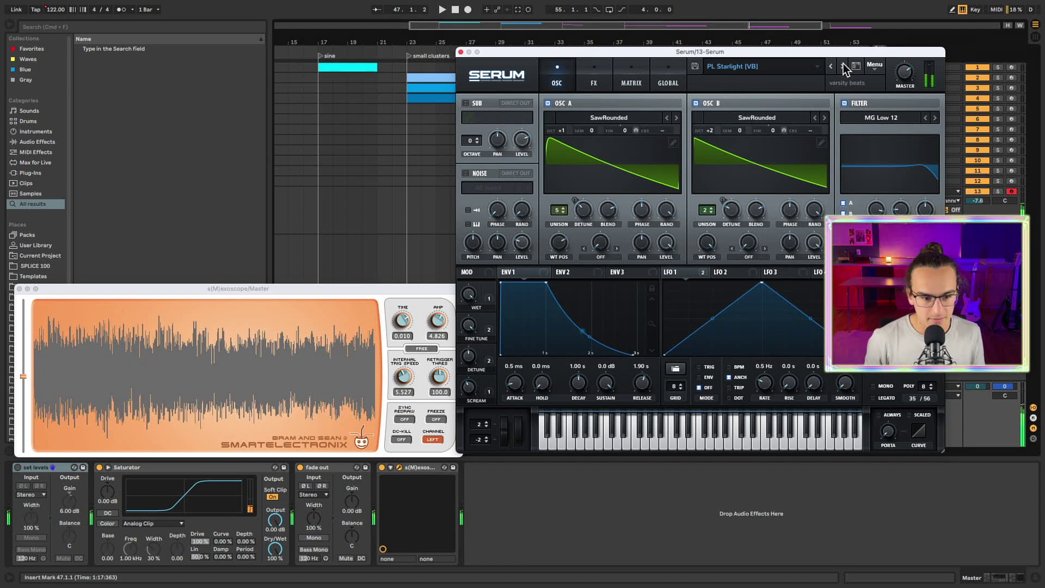
Step: Shift the Serum window aside and audition the pluck presets PL Steel Drum, PL Supercute and PL Vibraphone
drag(648, 55, 682, 55)
click(874, 64)
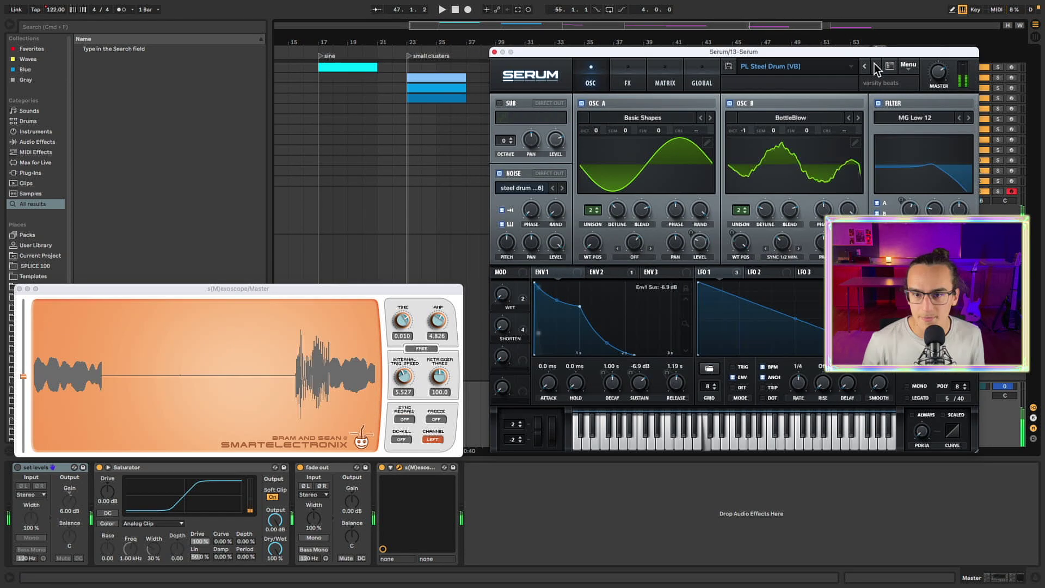
click(874, 64)
click(875, 64)
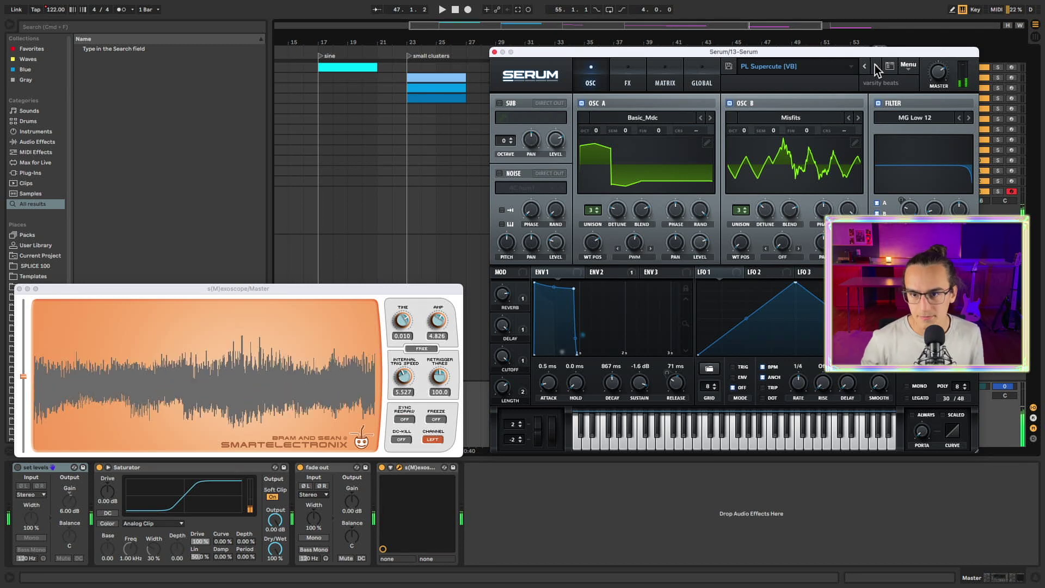
click(874, 64)
click(874, 64)
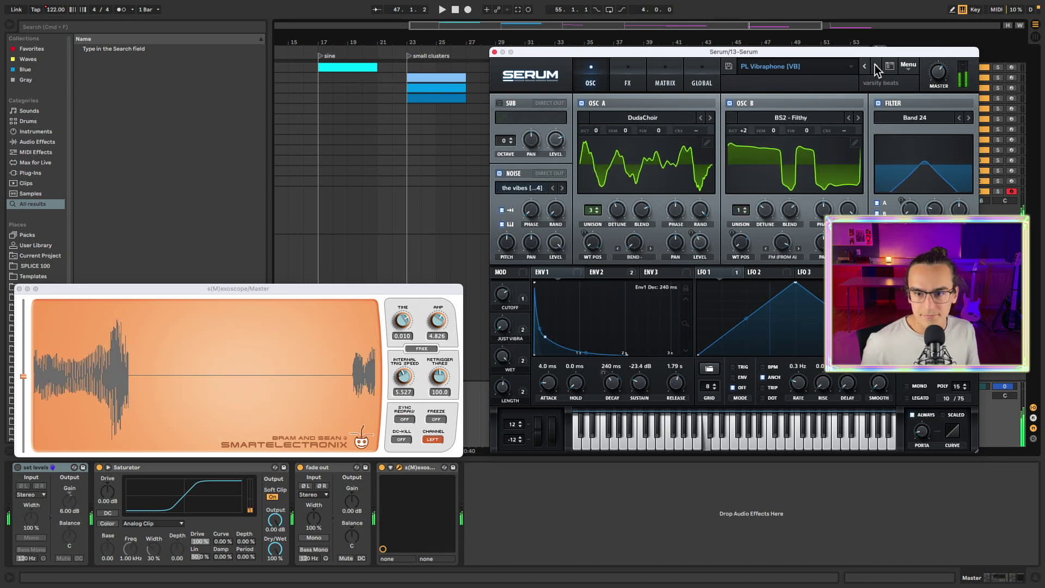
click(874, 64)
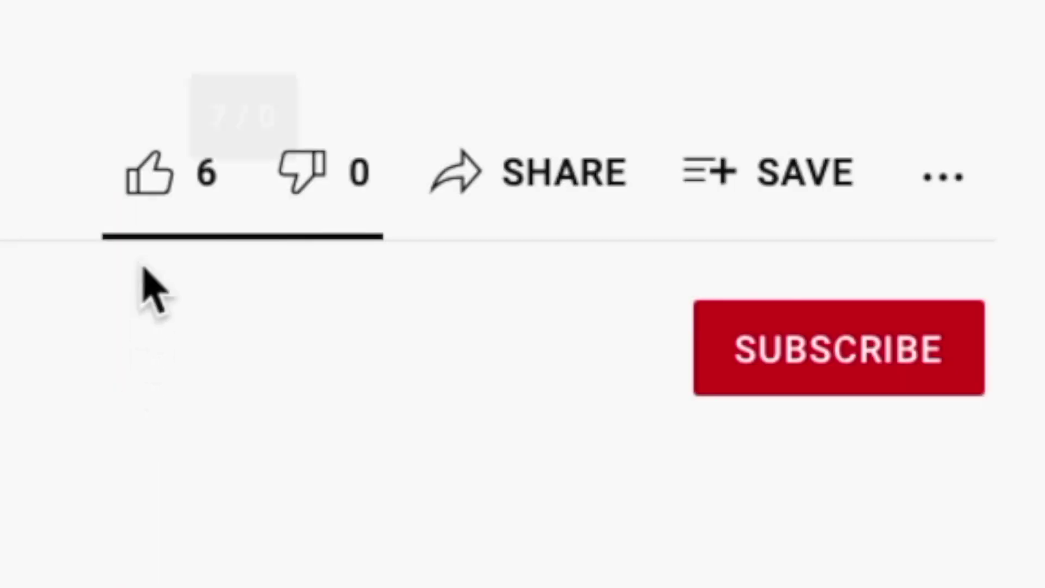
Step: Switch to YouTube, like the video and subscribe to the channel
click(149, 171)
click(747, 388)
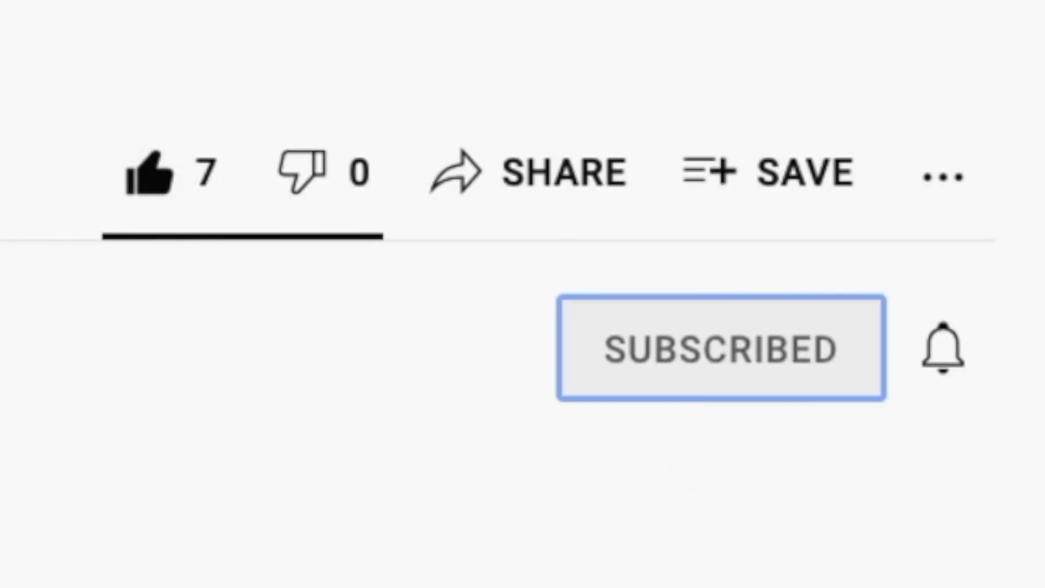